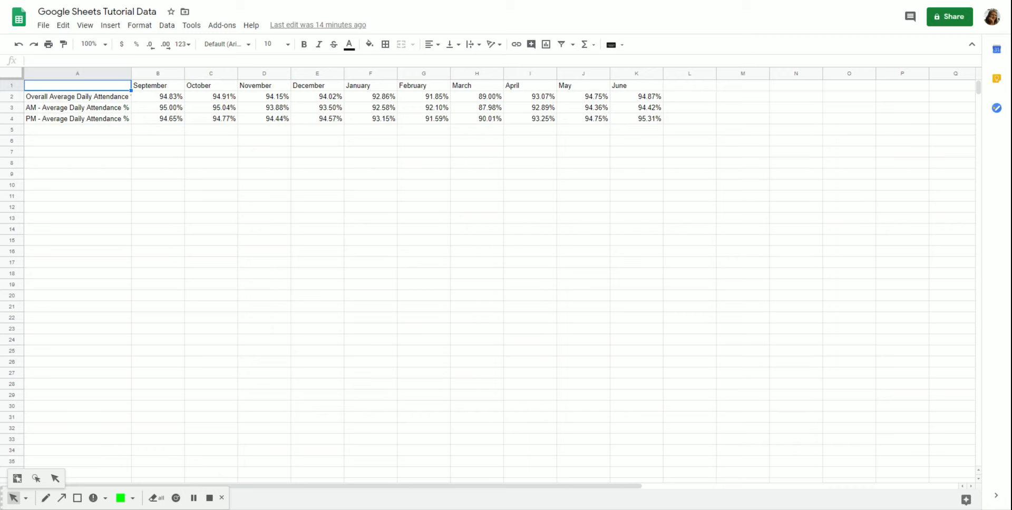
Step: Insert a chart from the attendance data in A1:K4 and change its type to a clustered column chart
drag(74, 86, 71, 118)
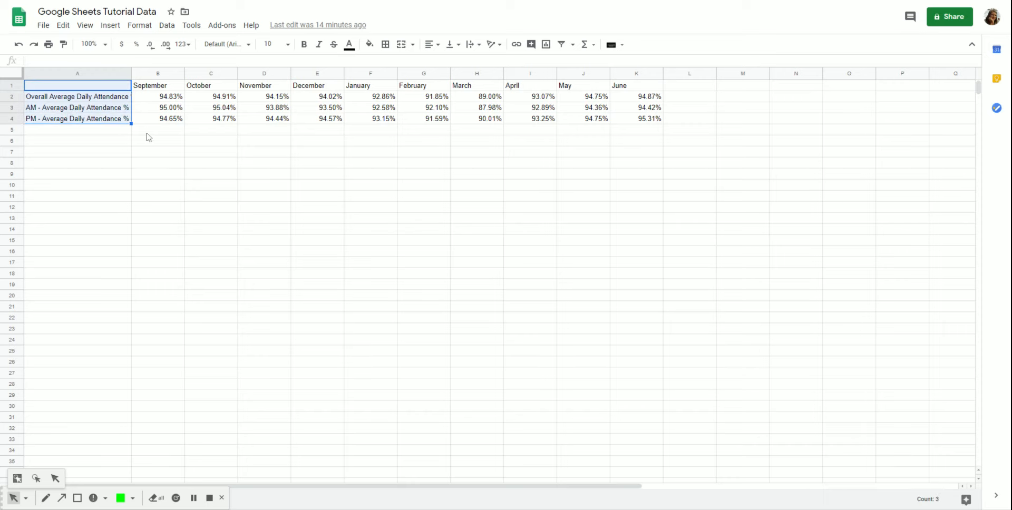
click(160, 154)
drag(104, 86, 648, 122)
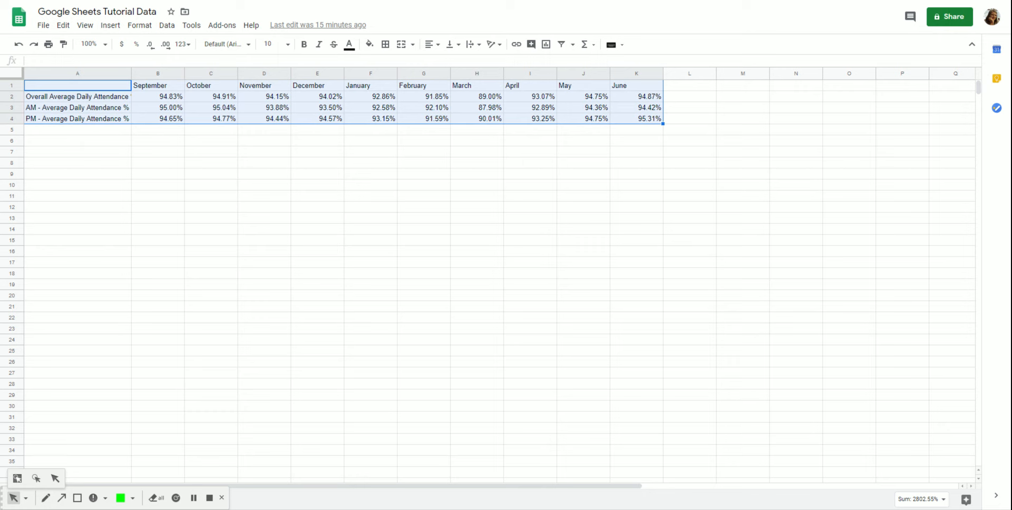
click(111, 26)
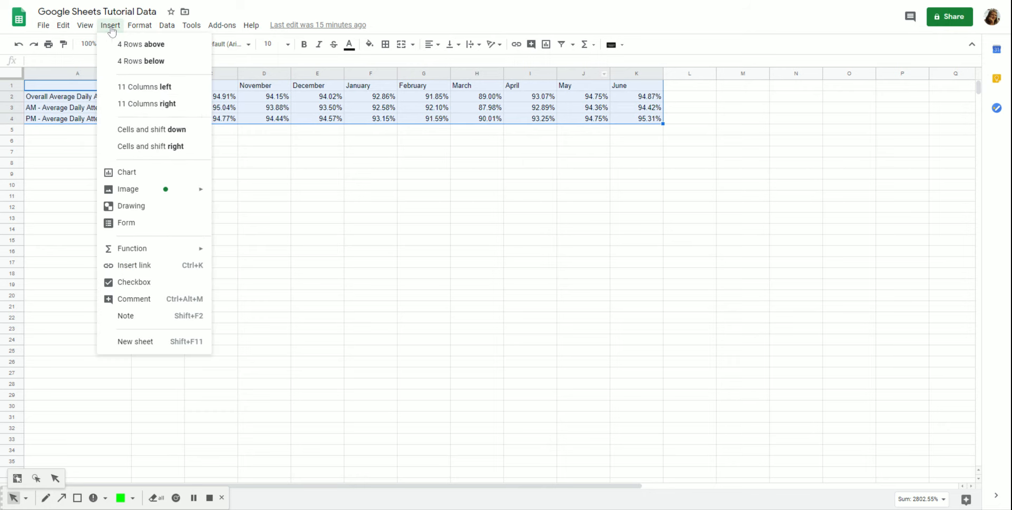
click(131, 176)
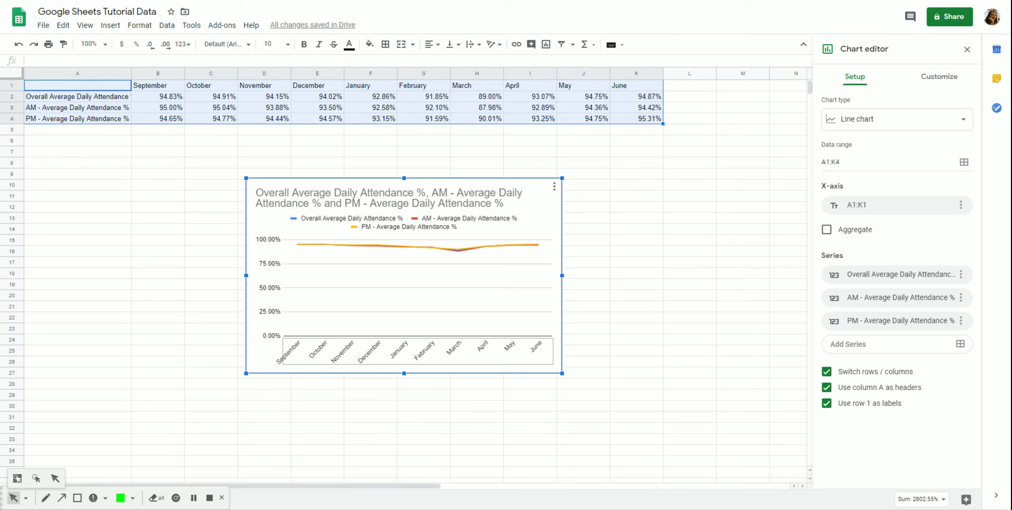
click(856, 120)
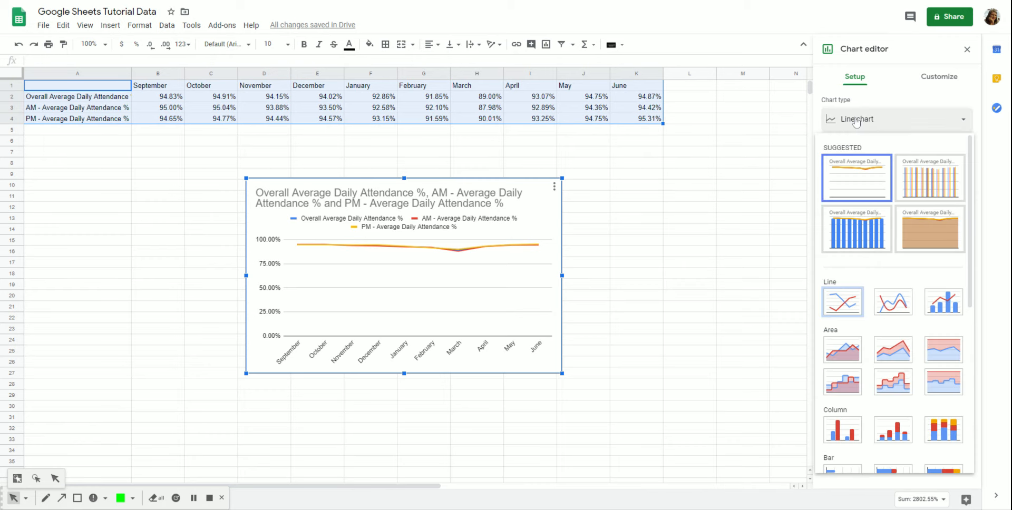
click(922, 178)
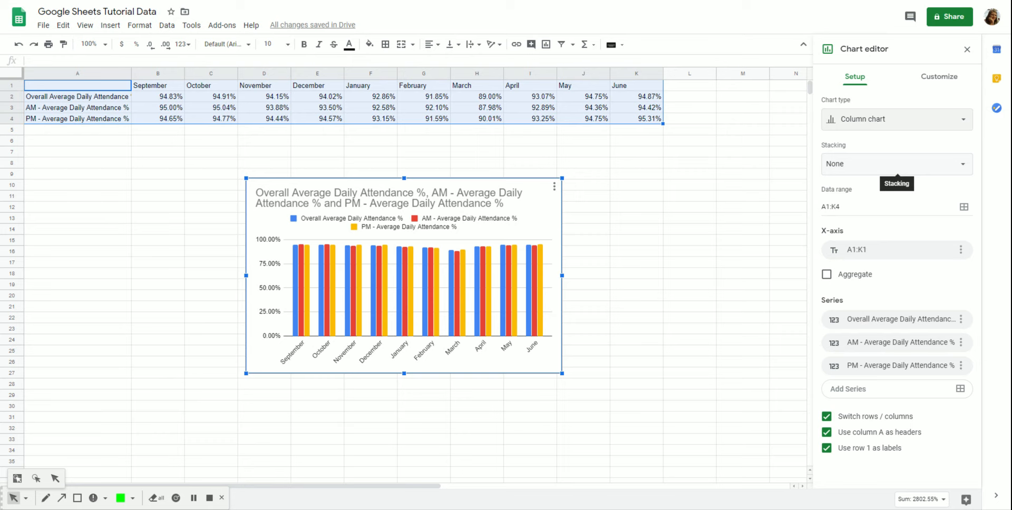
Step: Replace the chart title with "Average Attendance Rates by Month"
click(946, 79)
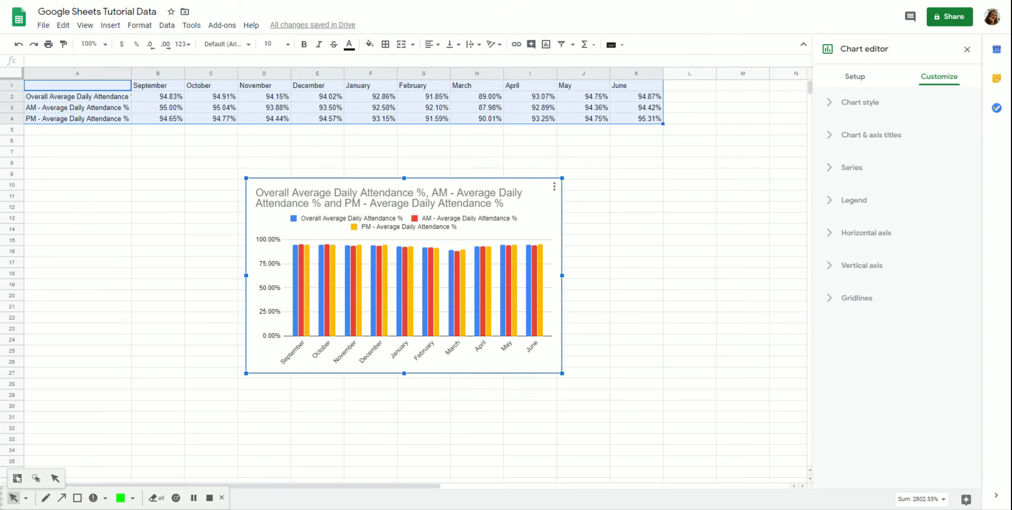
click(879, 136)
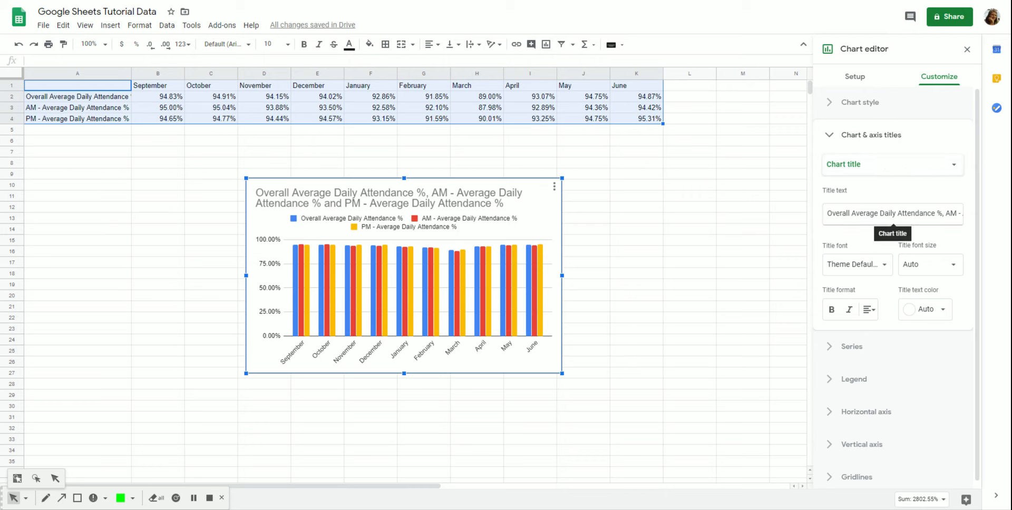
drag(827, 213, 992, 215)
key(BackSpace)
drag(826, 213, 988, 215)
key(BackSpace)
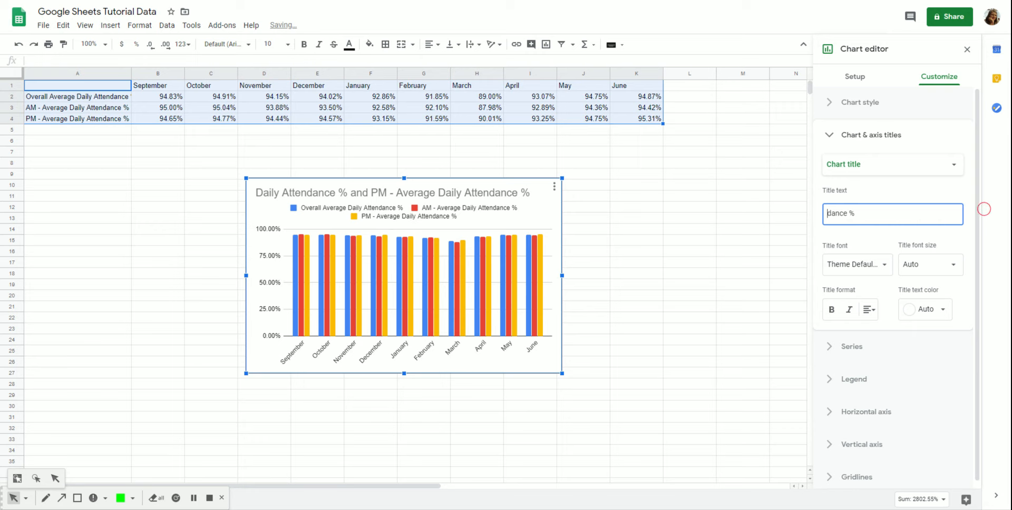
drag(890, 214, 804, 216)
text(AA)
key(BackSpace)
key(BackSpace)
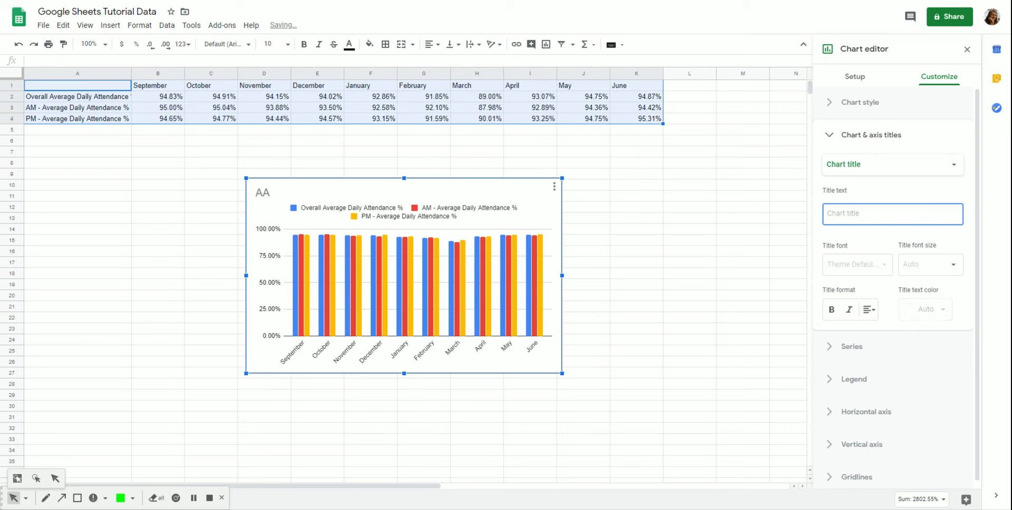
text(Avera)
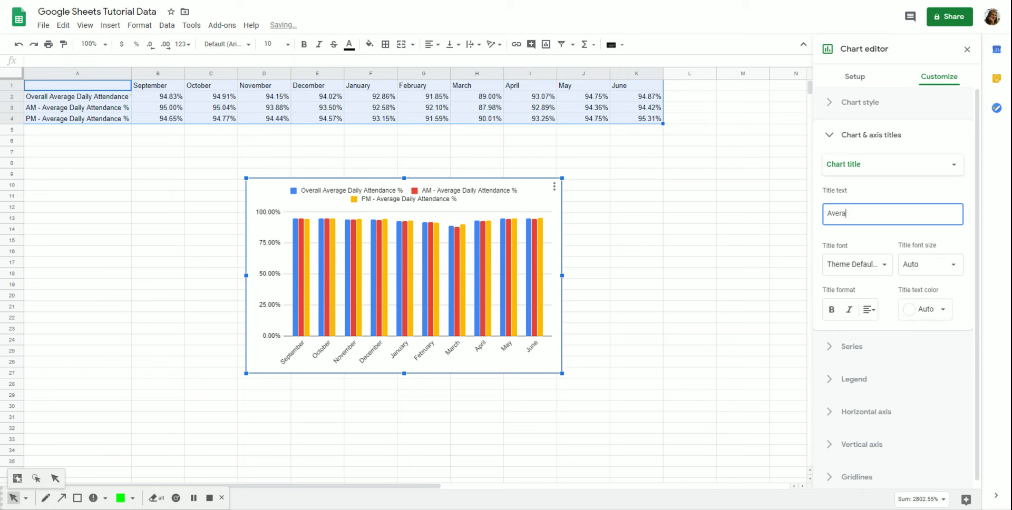
text(ge Atteda)
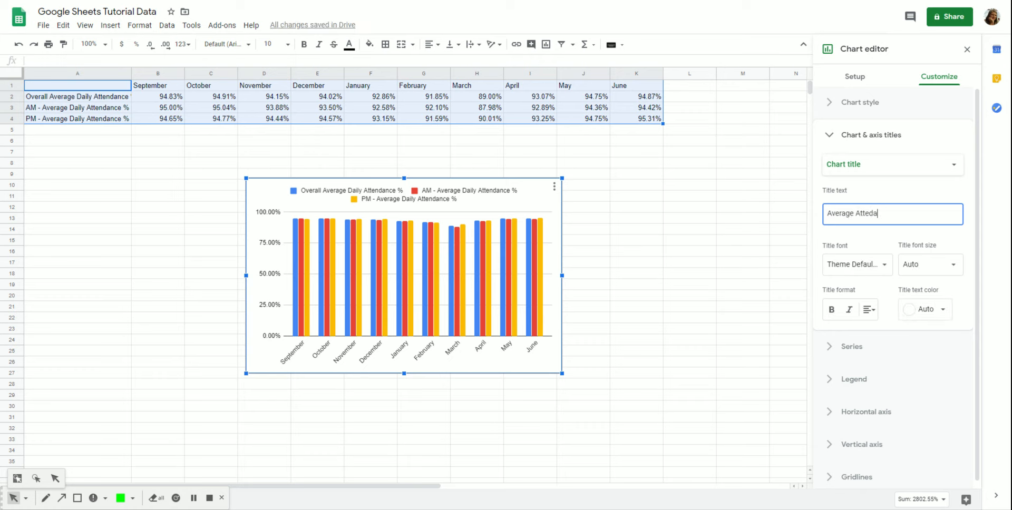
text(nce Rats by Month)
double_click(868, 212)
text(Attendance)
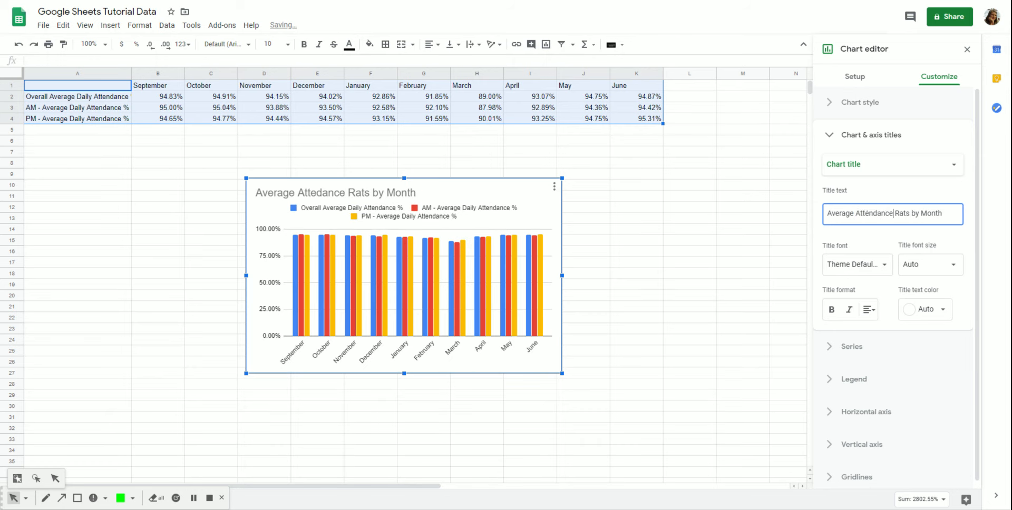
click(906, 213)
text(e)
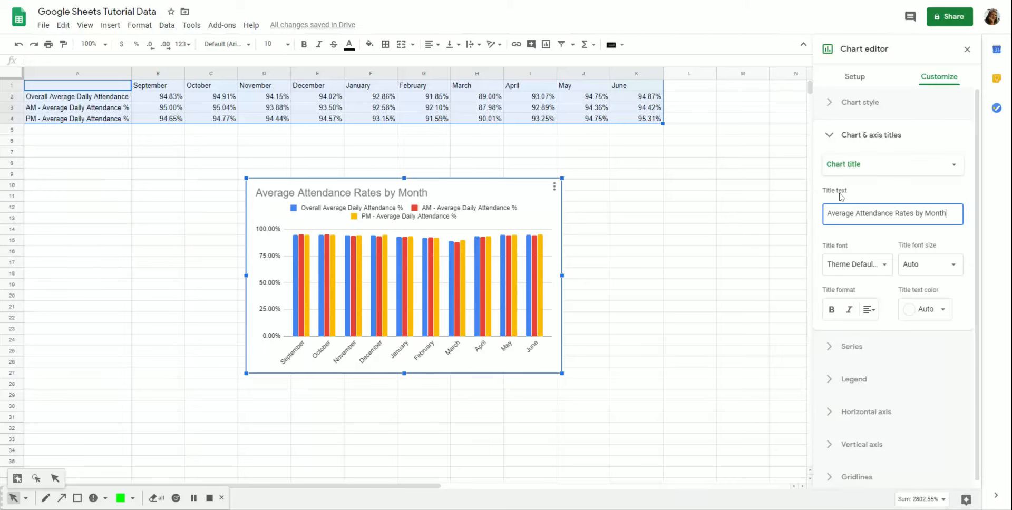
Step: Add the chart subtitle: Codes AU, EA, LE, T not included as "in attendance"
click(910, 172)
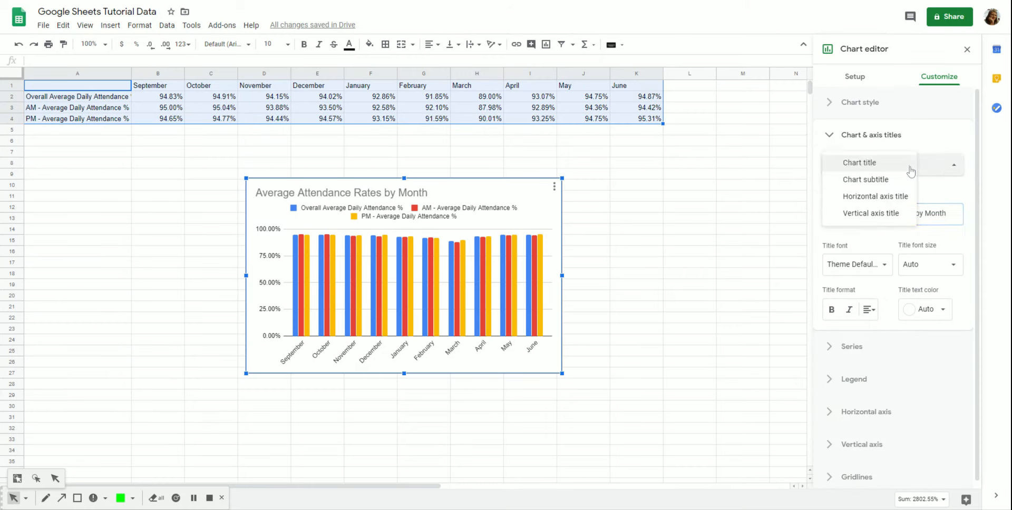
click(891, 182)
click(888, 213)
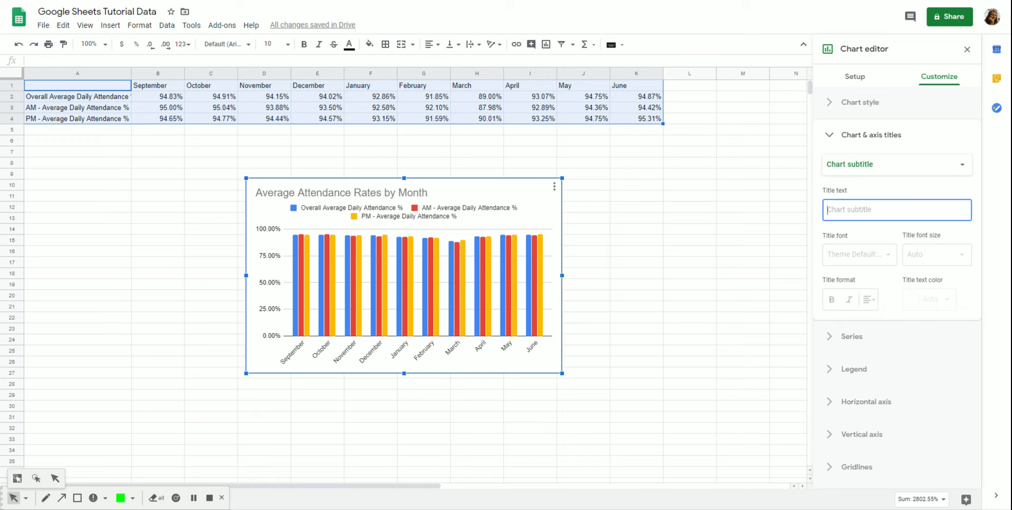
text(C)
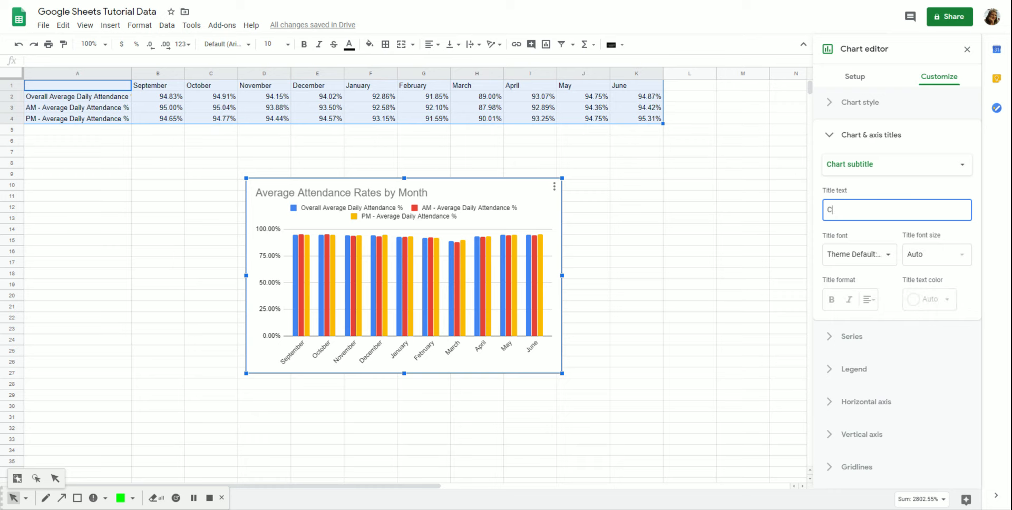
text(odes AU, E)
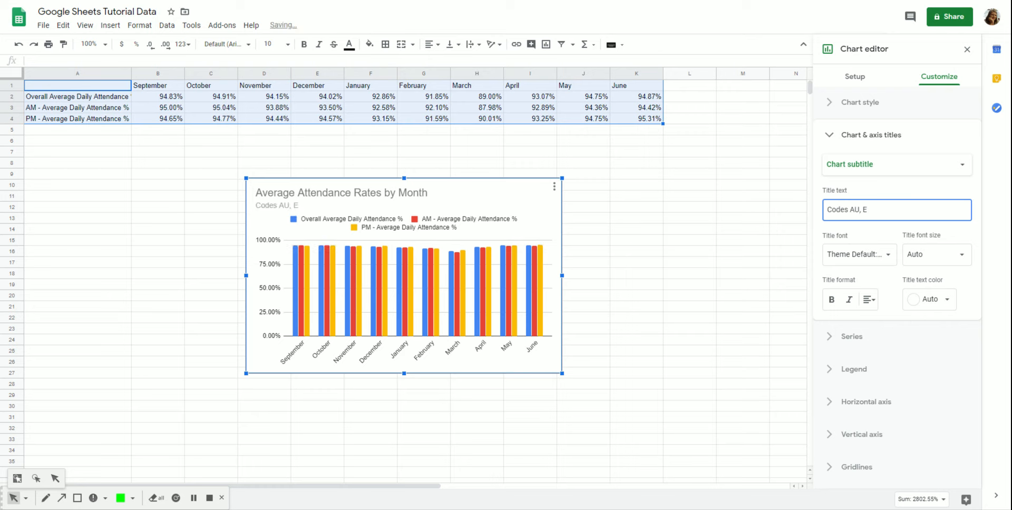
text(A, Le,)
key(BackSpace)
key(BackSpace)
text(E, T not included as )
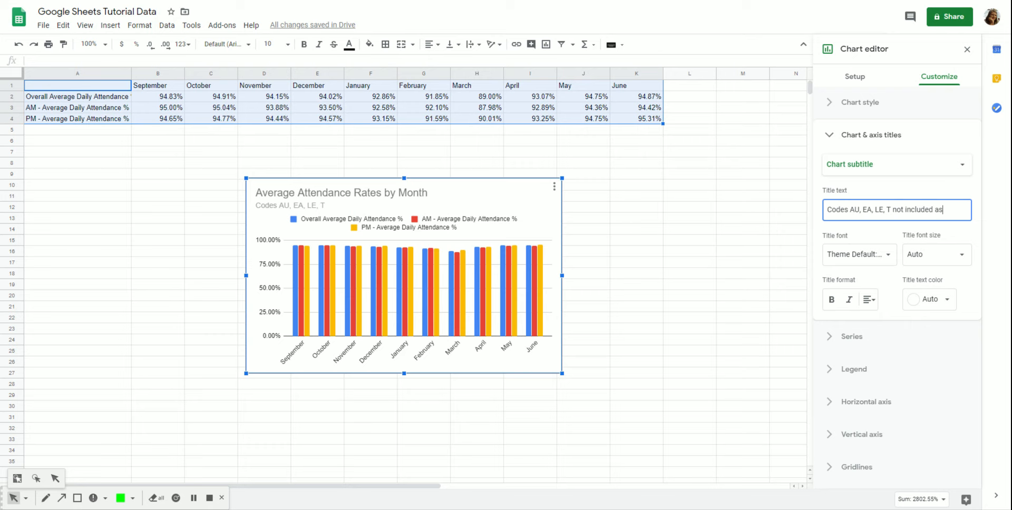
text("in a)
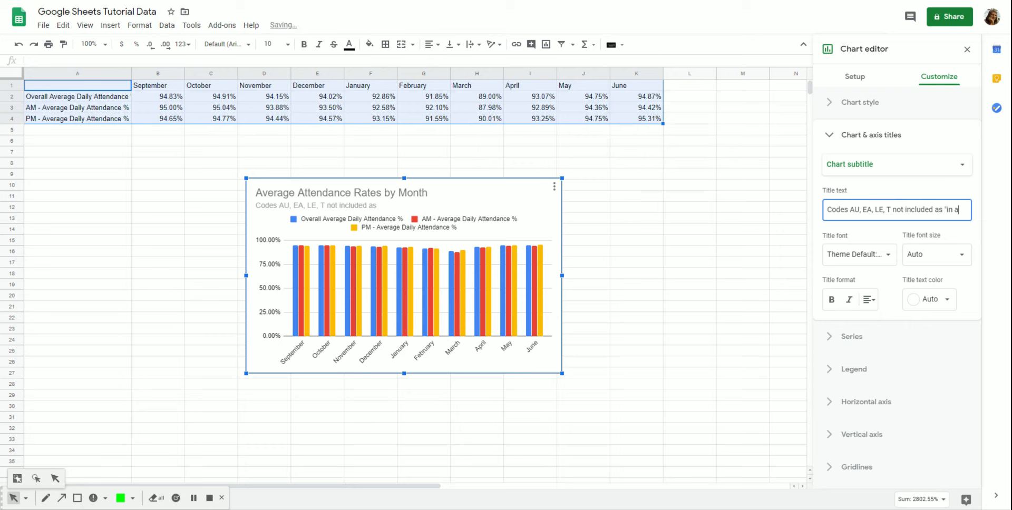
text(ttendance")
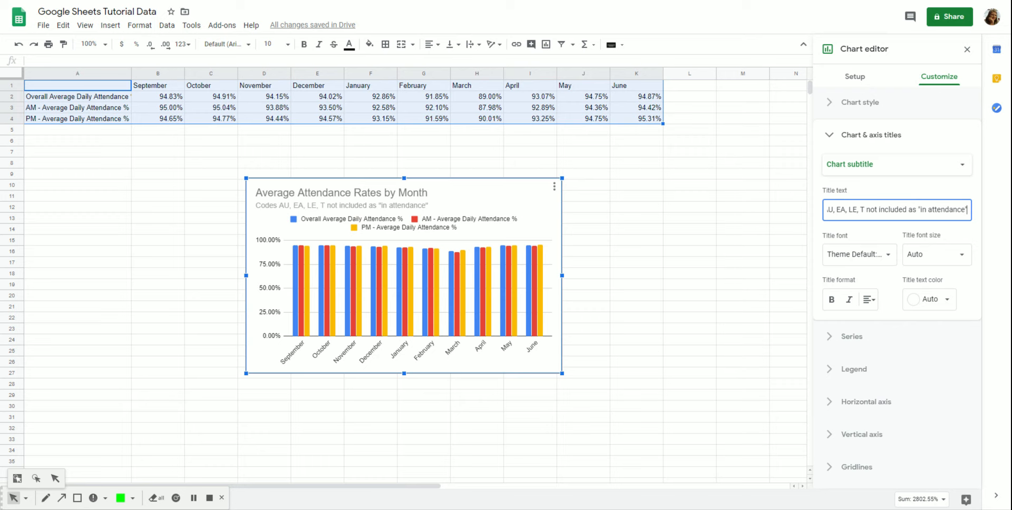
Step: Set the chart's horizontal axis title to "Month"
click(892, 167)
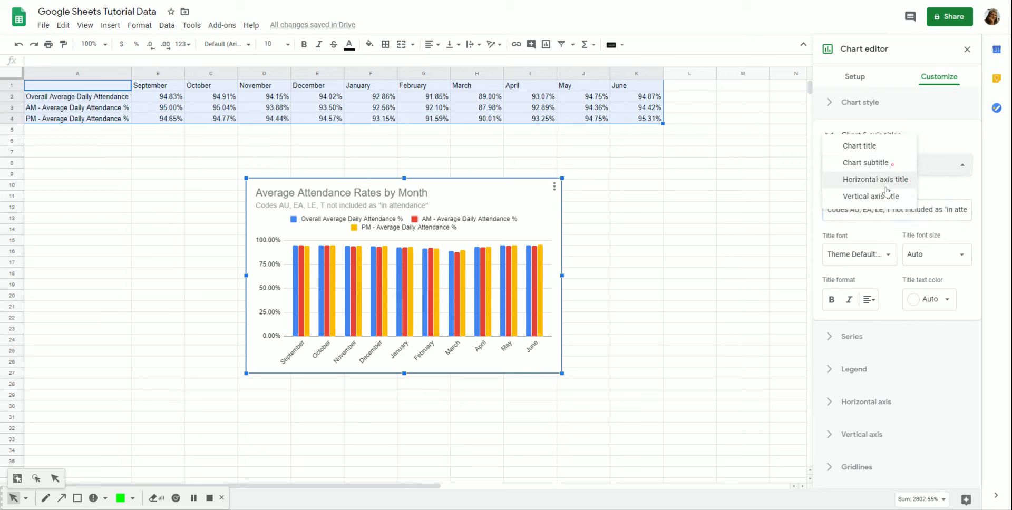
click(882, 180)
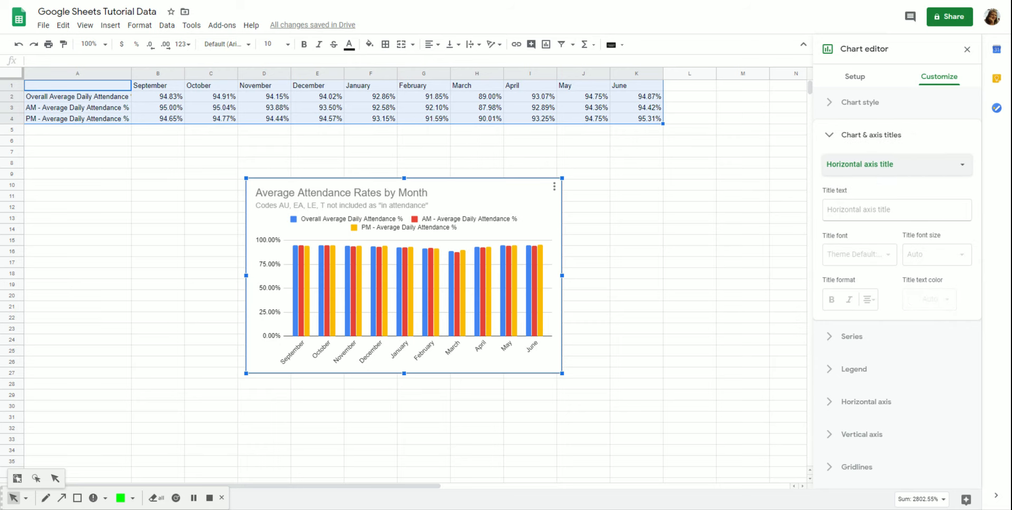
click(881, 209)
text(Months)
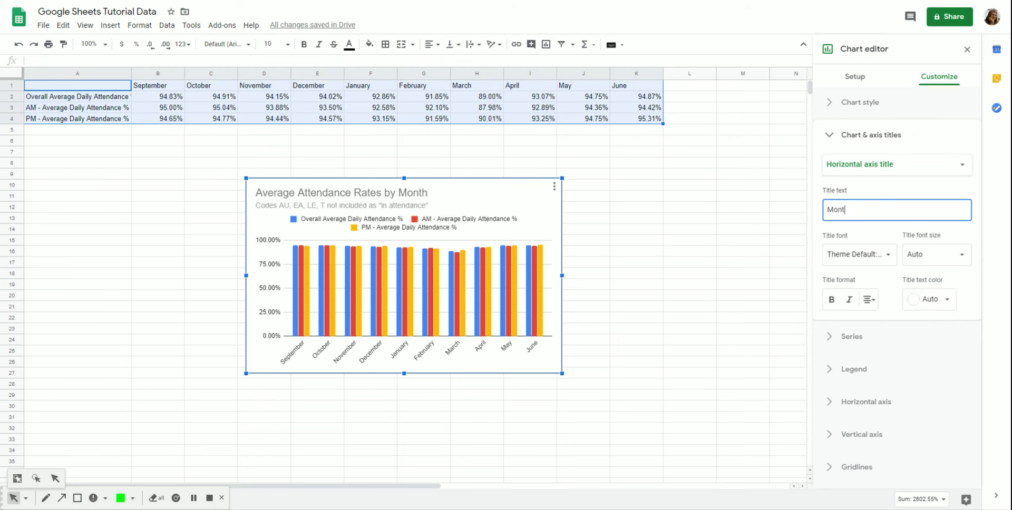
key(BackSpace)
Step: Set the chart's vertical axis title to "Percent of students in attendance"
click(890, 171)
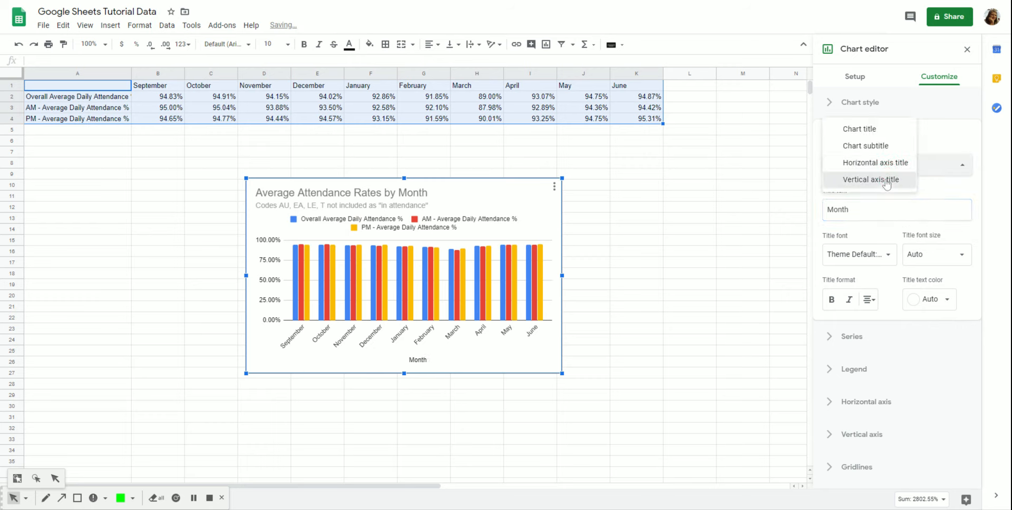
click(888, 179)
click(883, 211)
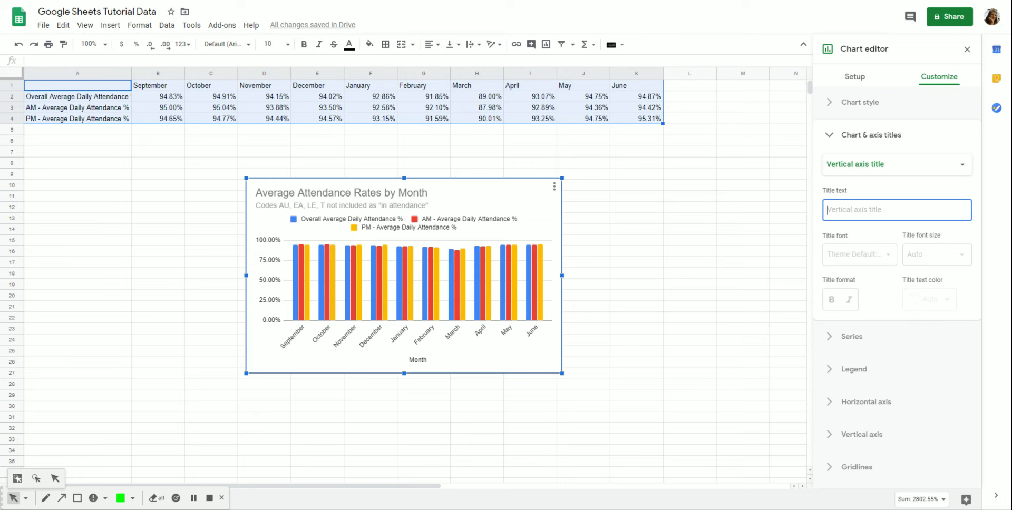
text(Percent of students in attendance)
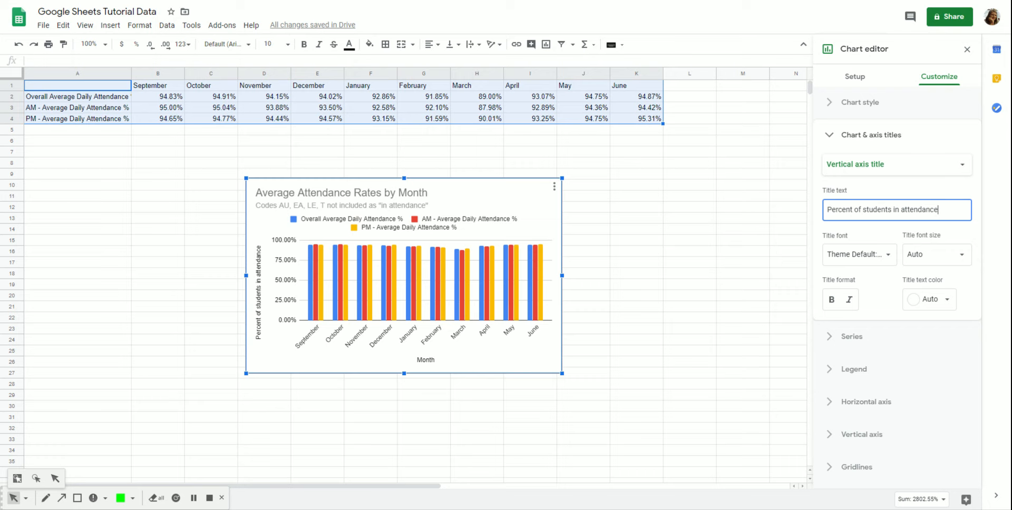
Step: Add a trendline to all series of the attendance chart
click(846, 342)
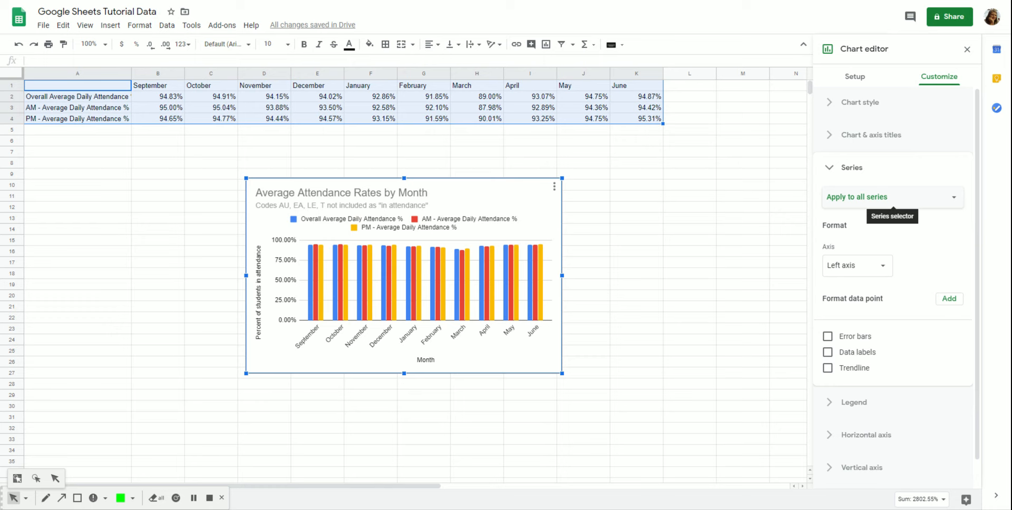
click(855, 368)
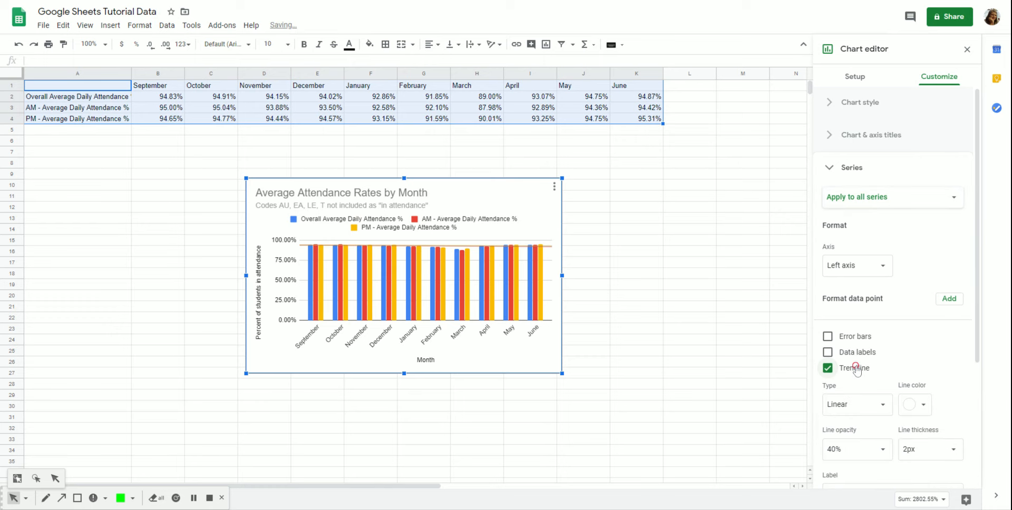
click(851, 169)
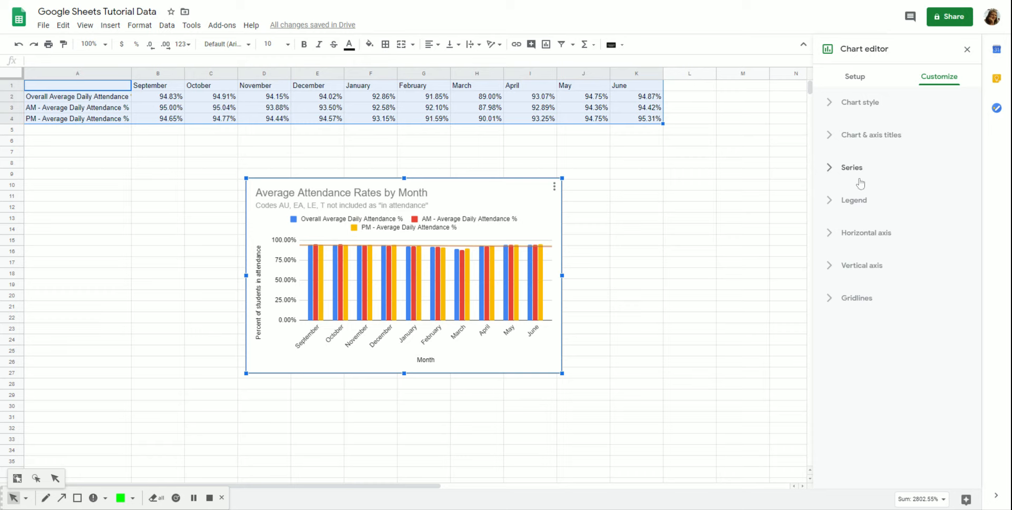
Step: Limit the chart's vertical axis to a minimum of .85 and a maximum of 1.0
click(862, 269)
click(853, 403)
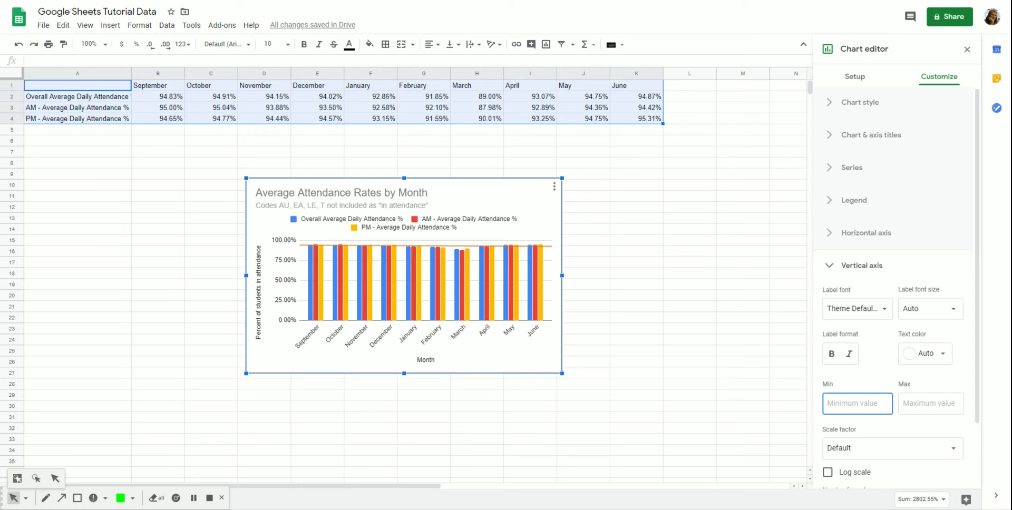
text(.85)
click(926, 397)
text(1.0)
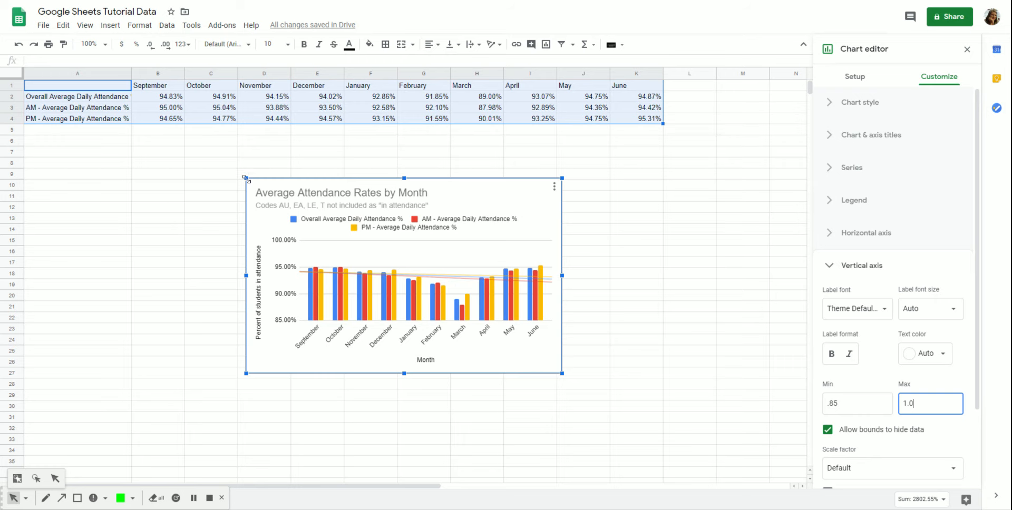
Step: Enlarge the chart and place it directly beneath the attendance data, spanning roughly columns A to J
drag(246, 178, 77, 158)
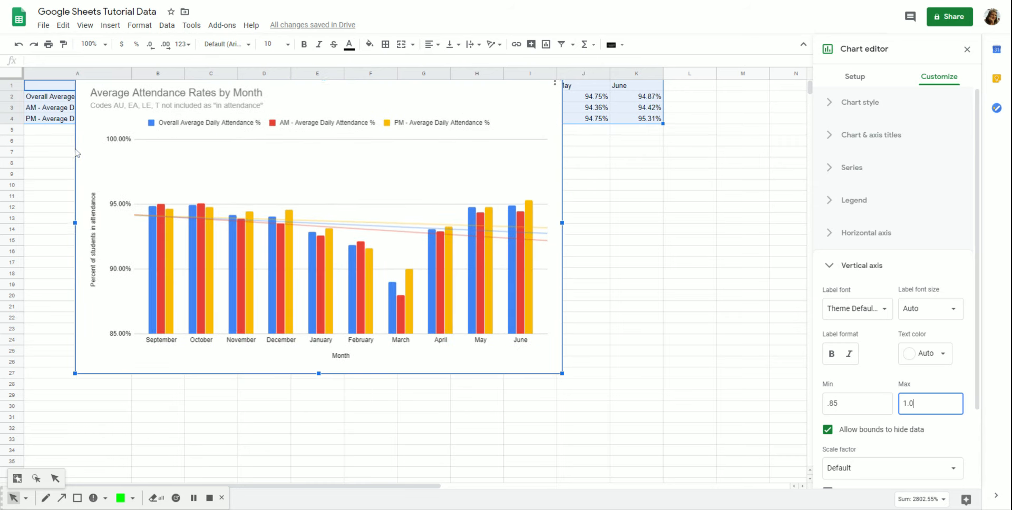
drag(340, 92, 295, 144)
drag(518, 434, 604, 479)
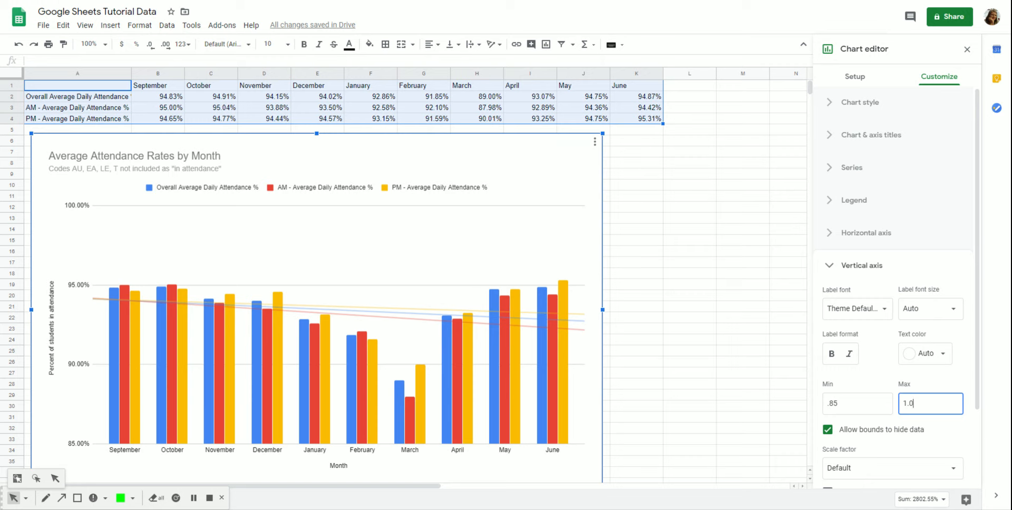
click(770, 1)
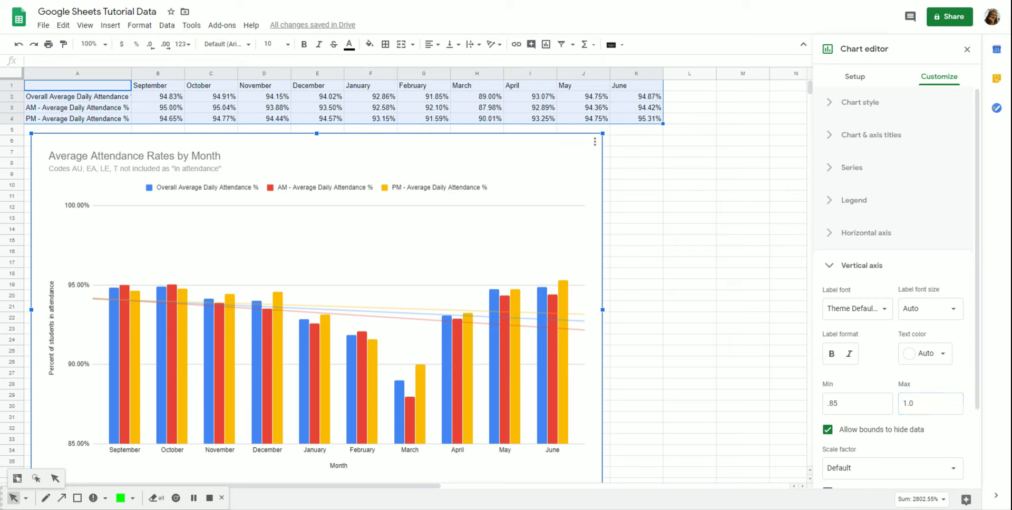